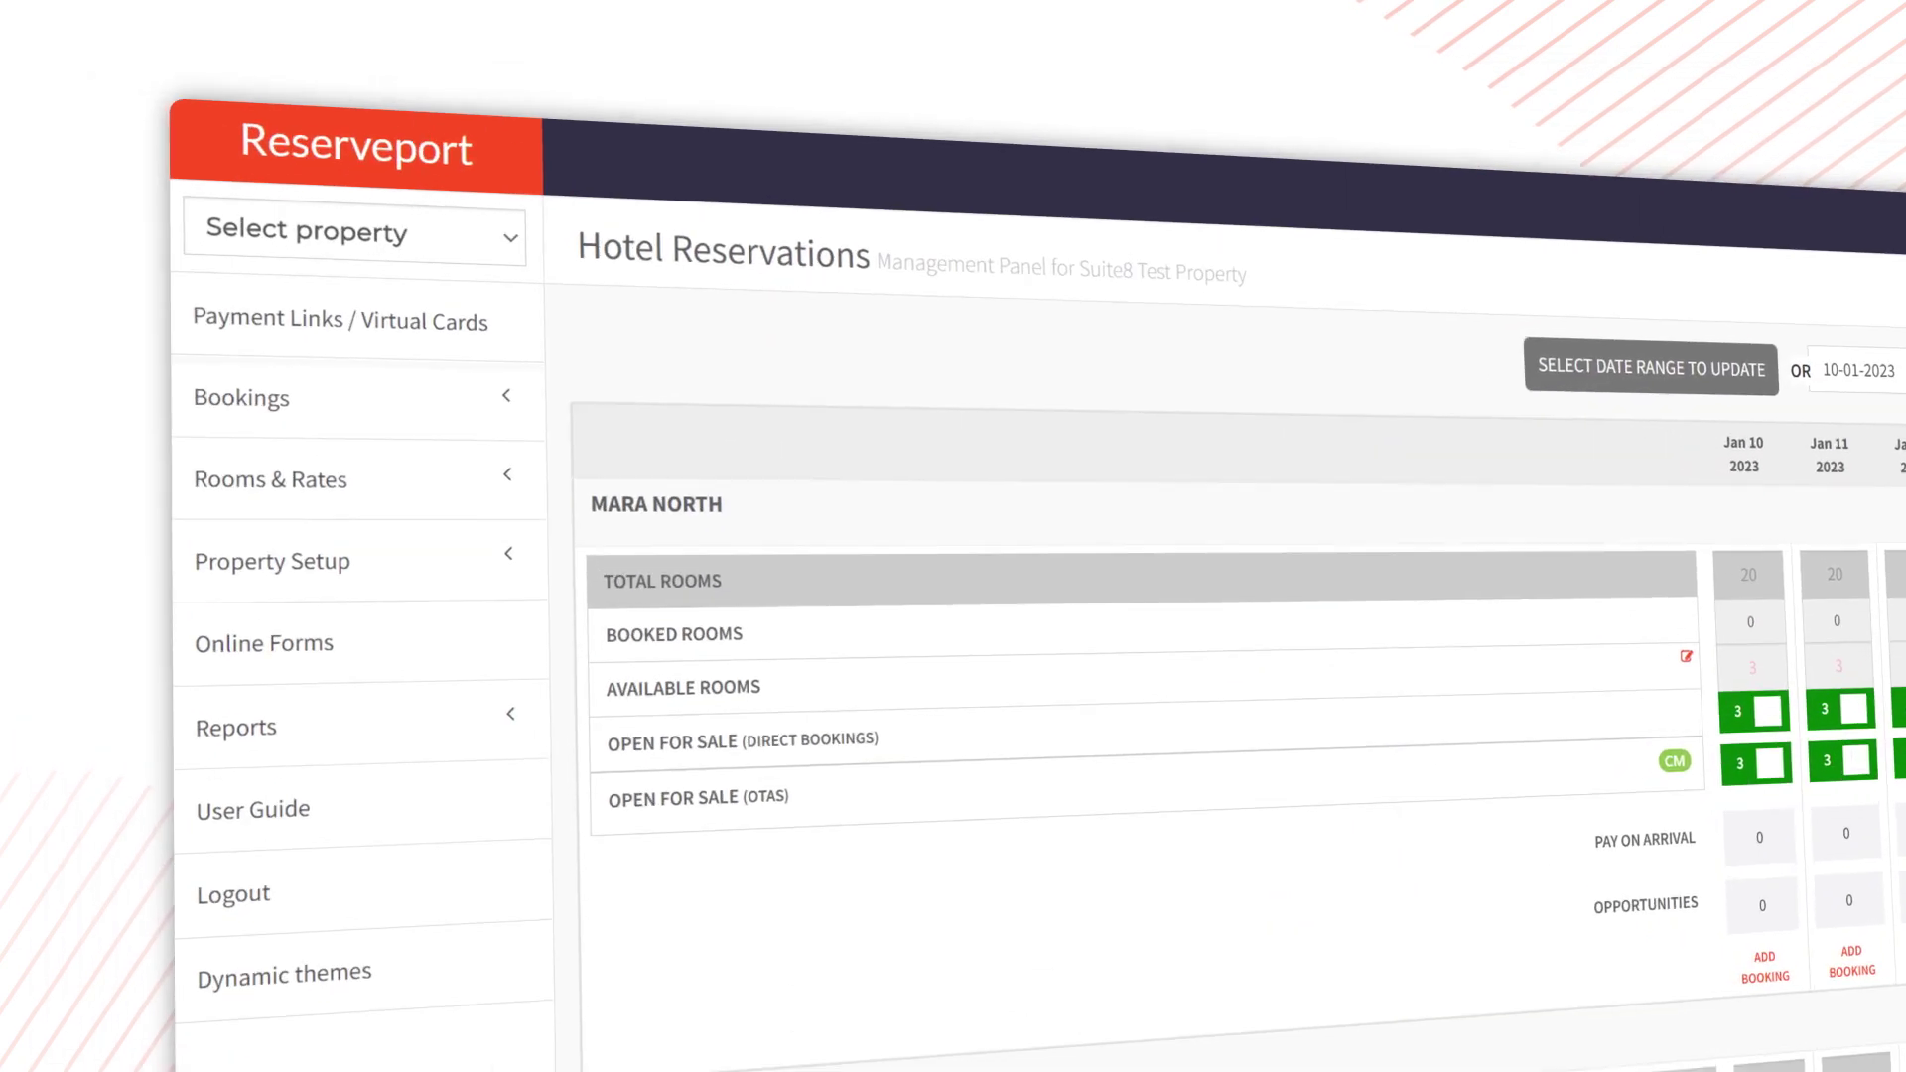
Step: Switch the working property to Property 2 and open its Payment Links / Virtual Card Payments page
{"action": "left_click", "coordinate": [134, 119]}
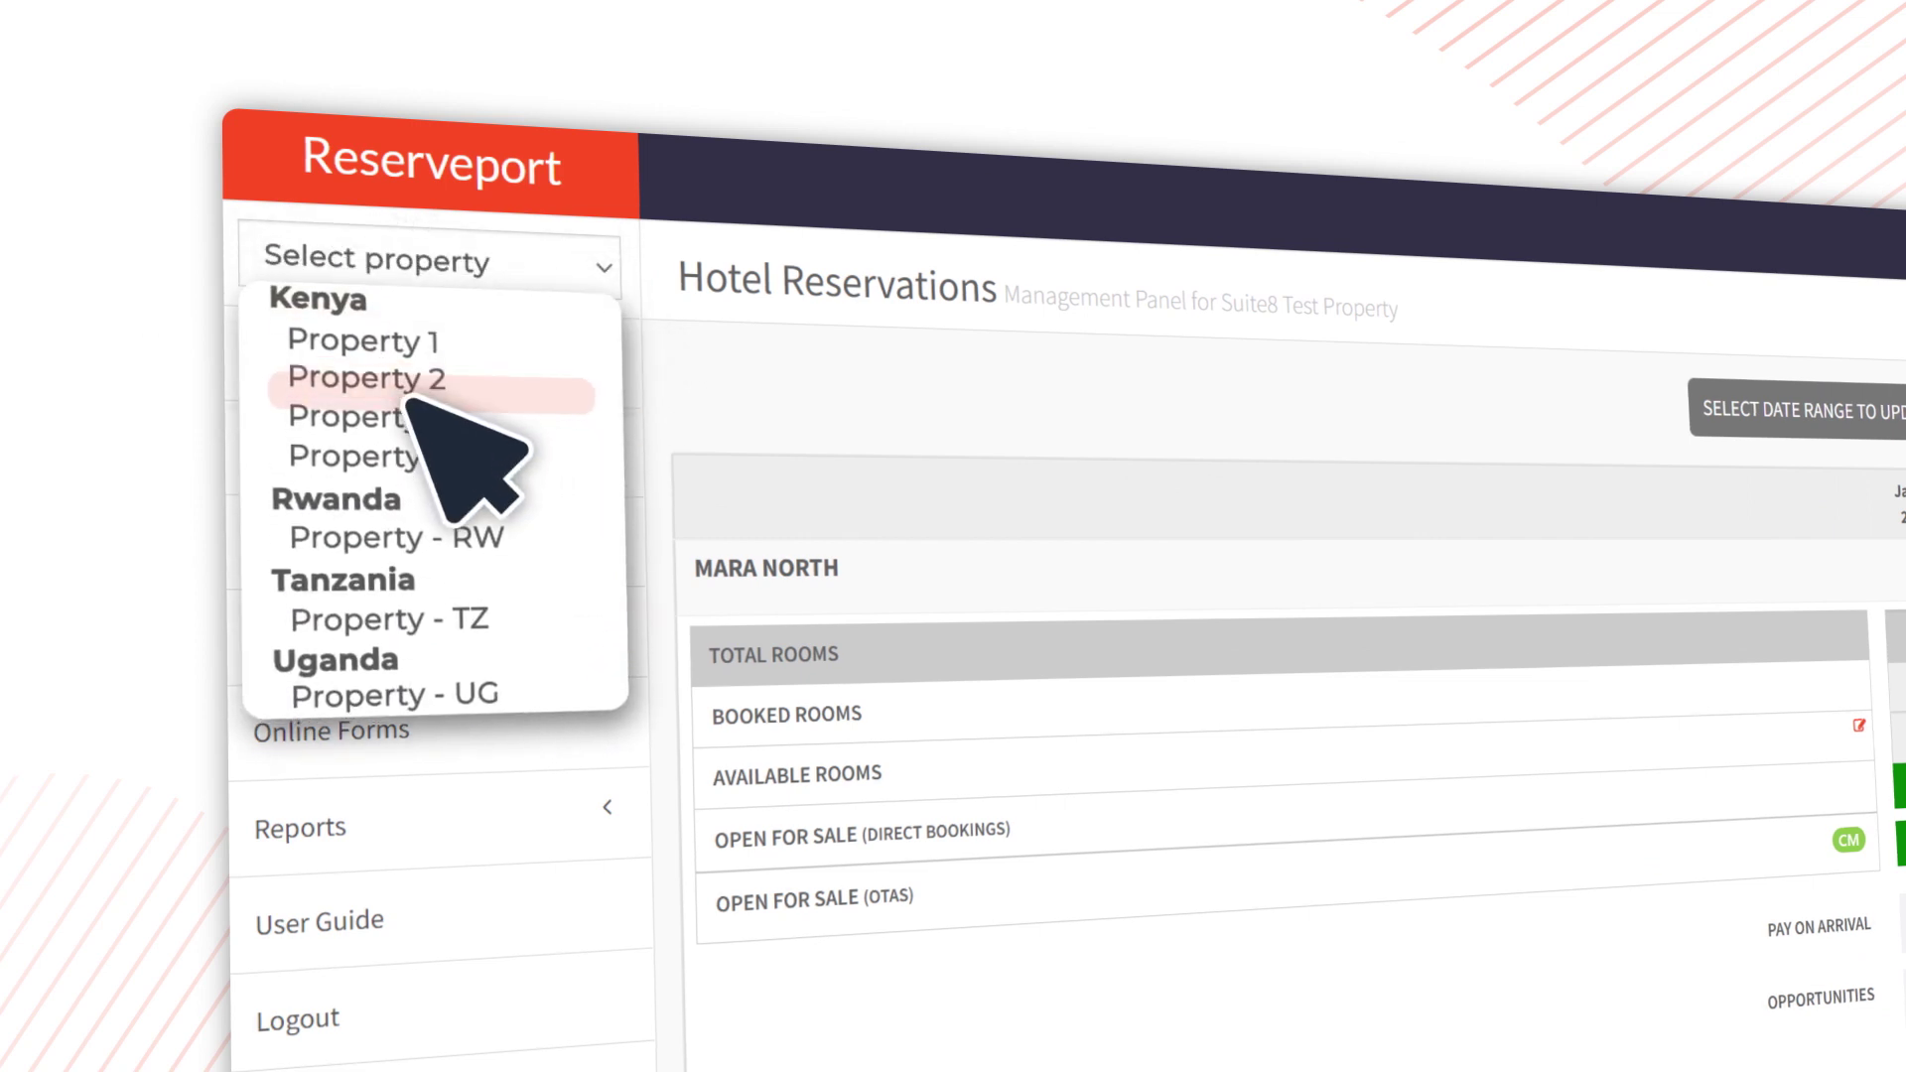
{"action": "left_click", "coordinate": [403, 390]}
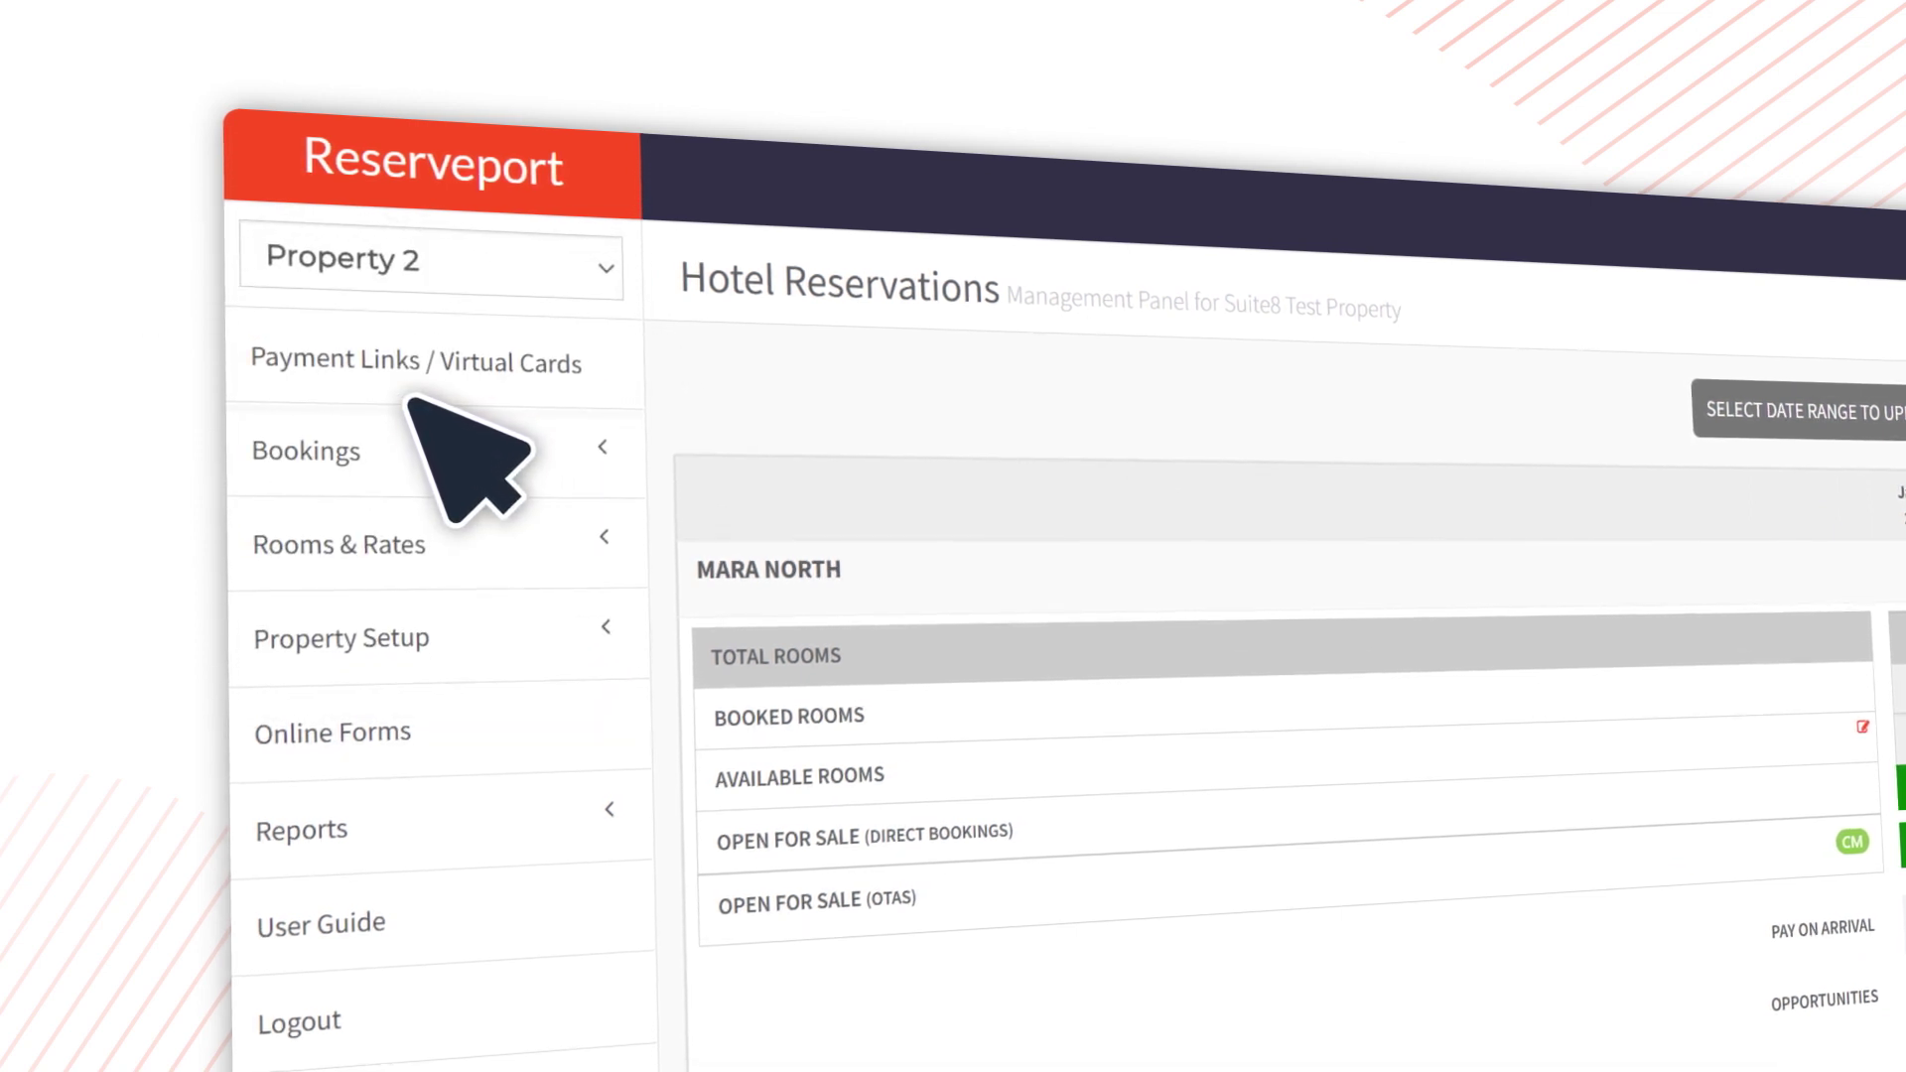
{"action": "left_click", "coordinate": [415, 384]}
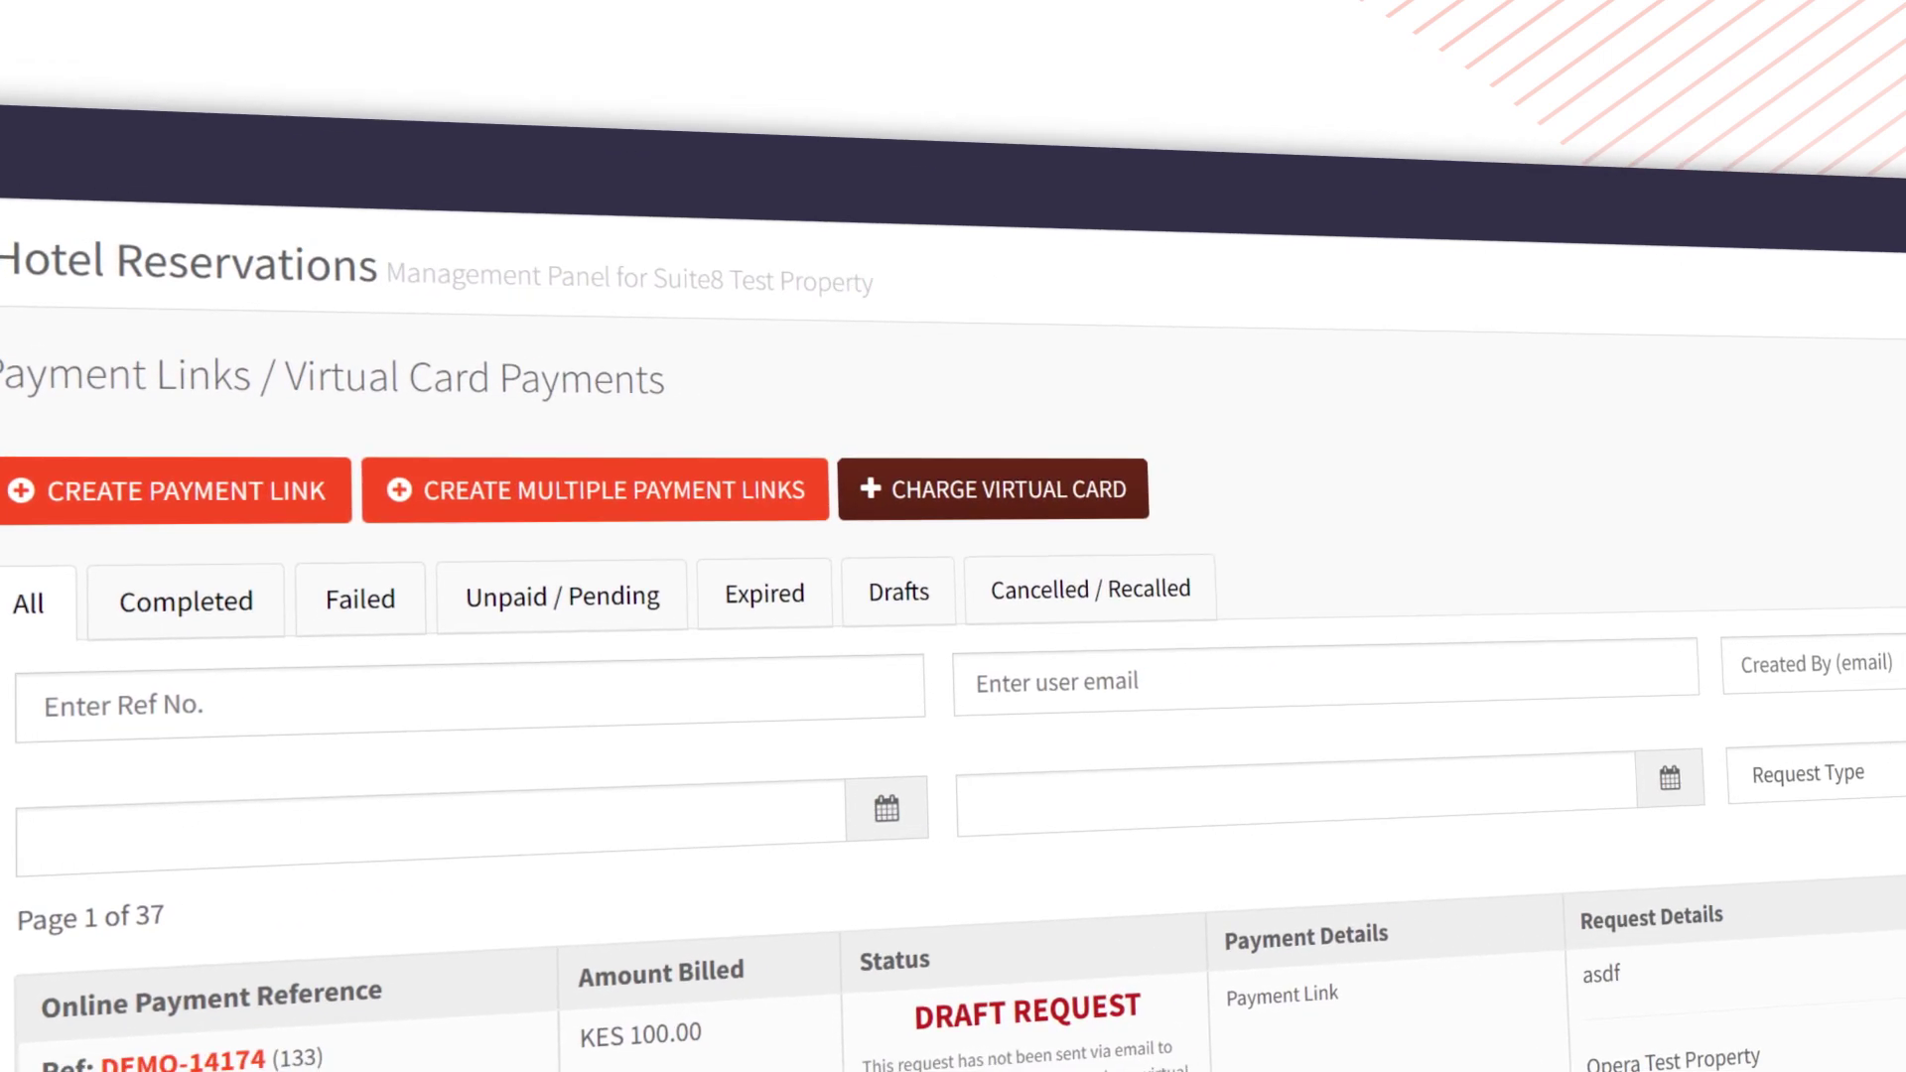
Step: Start a new virtual card charge with the client's full name, email and payment note
{"action": "left_click", "coordinate": [936, 497]}
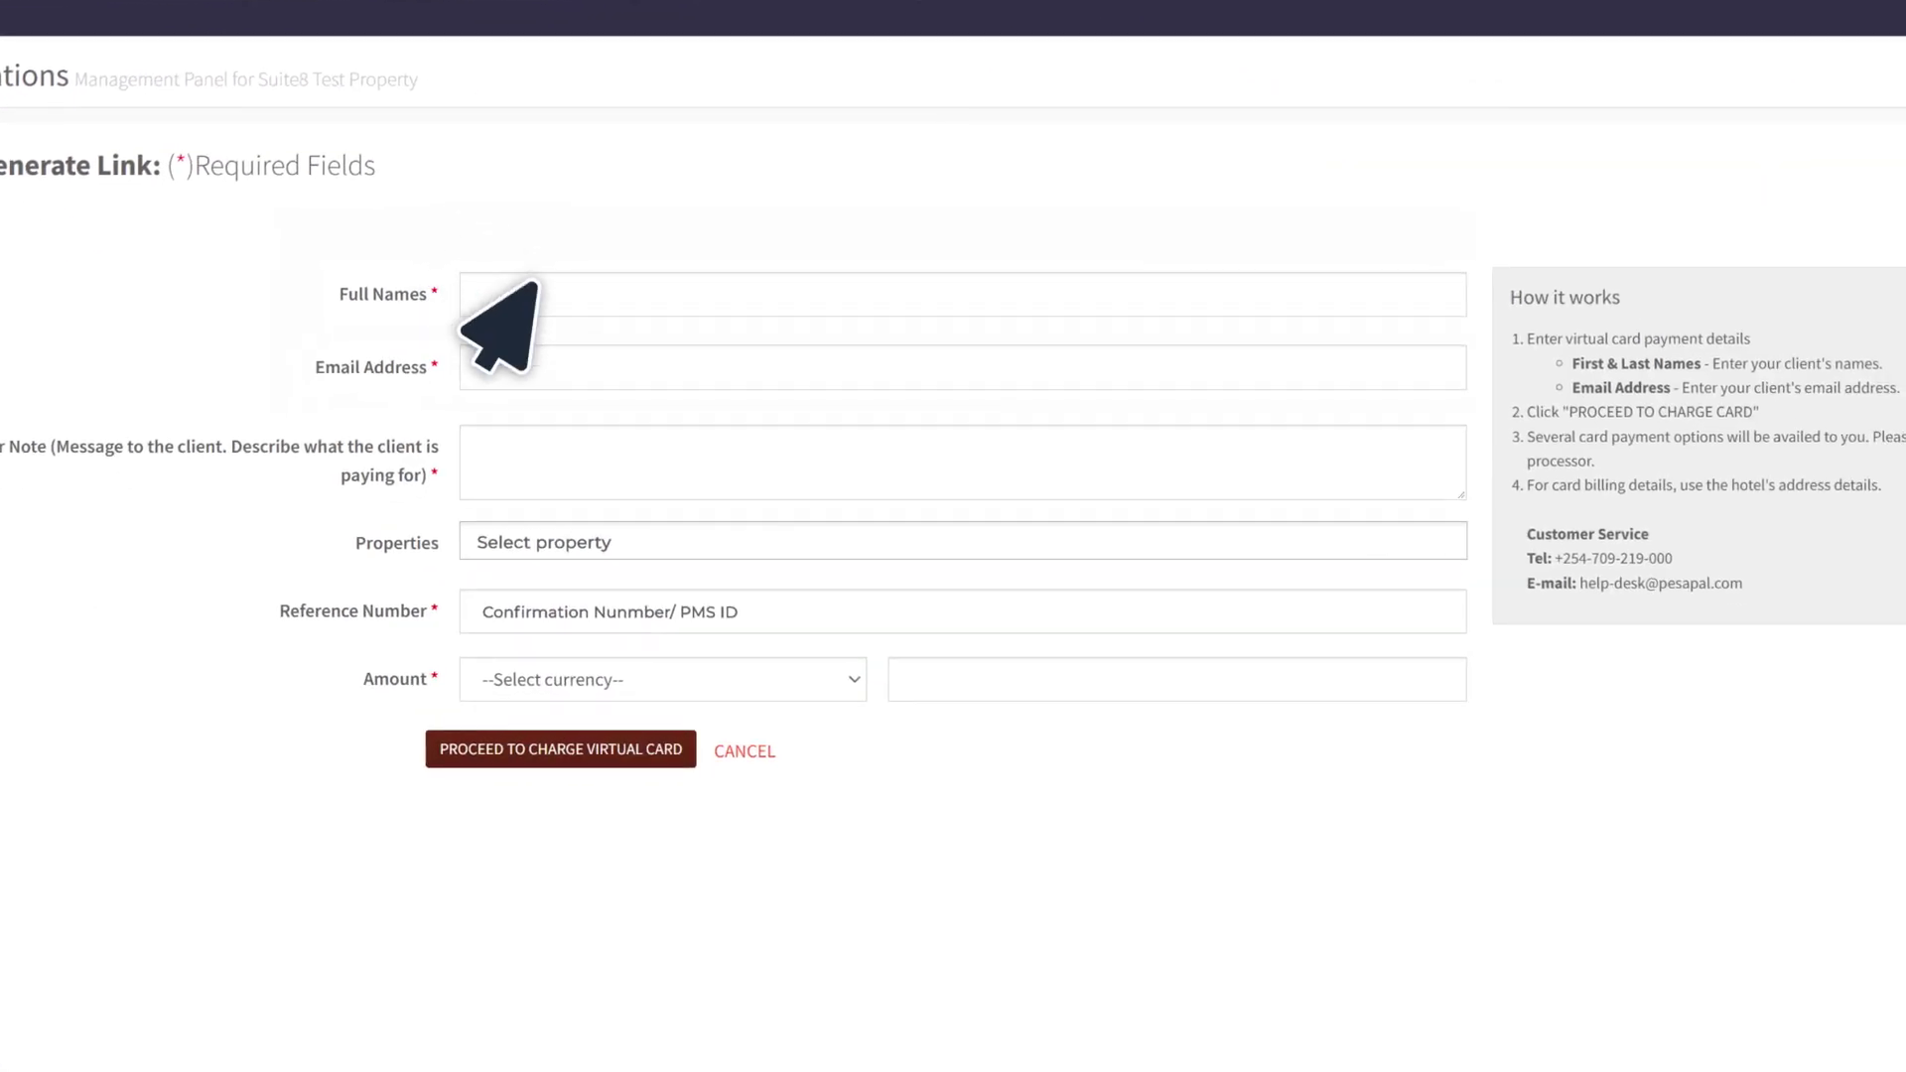
{"action": "left_click", "coordinate": [507, 295]}
{"action": "type", "text": "Captain"}
{"action": "left_click", "coordinate": [515, 367]}
{"action": "type", "text": "cpike@enterprise.ship"}
{"action": "left_click", "coordinate": [536, 455]}
{"action": "type", "text": "Space travel USS transfer"}
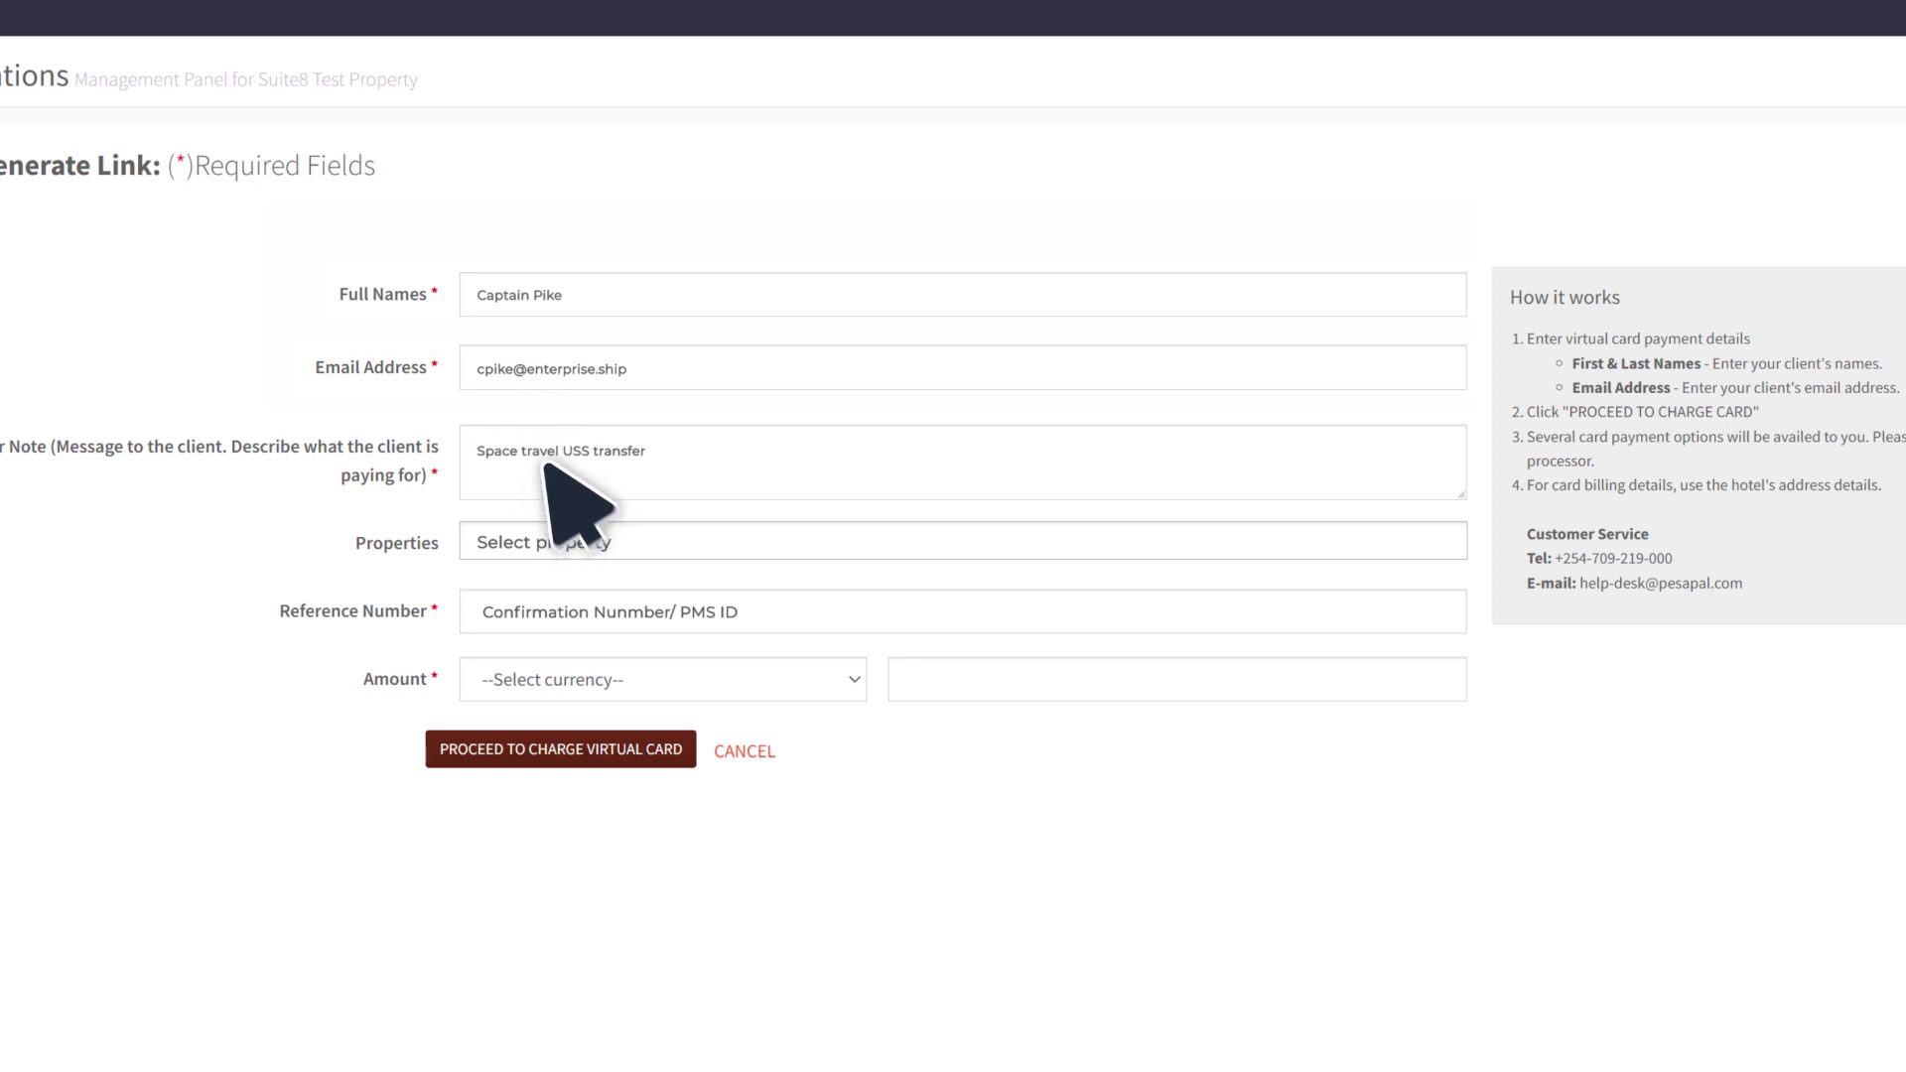
Step: Assign the charge to Property 2 with reference 12345 and an amount of USD 2,900.99
{"action": "left_click", "coordinate": [587, 545]}
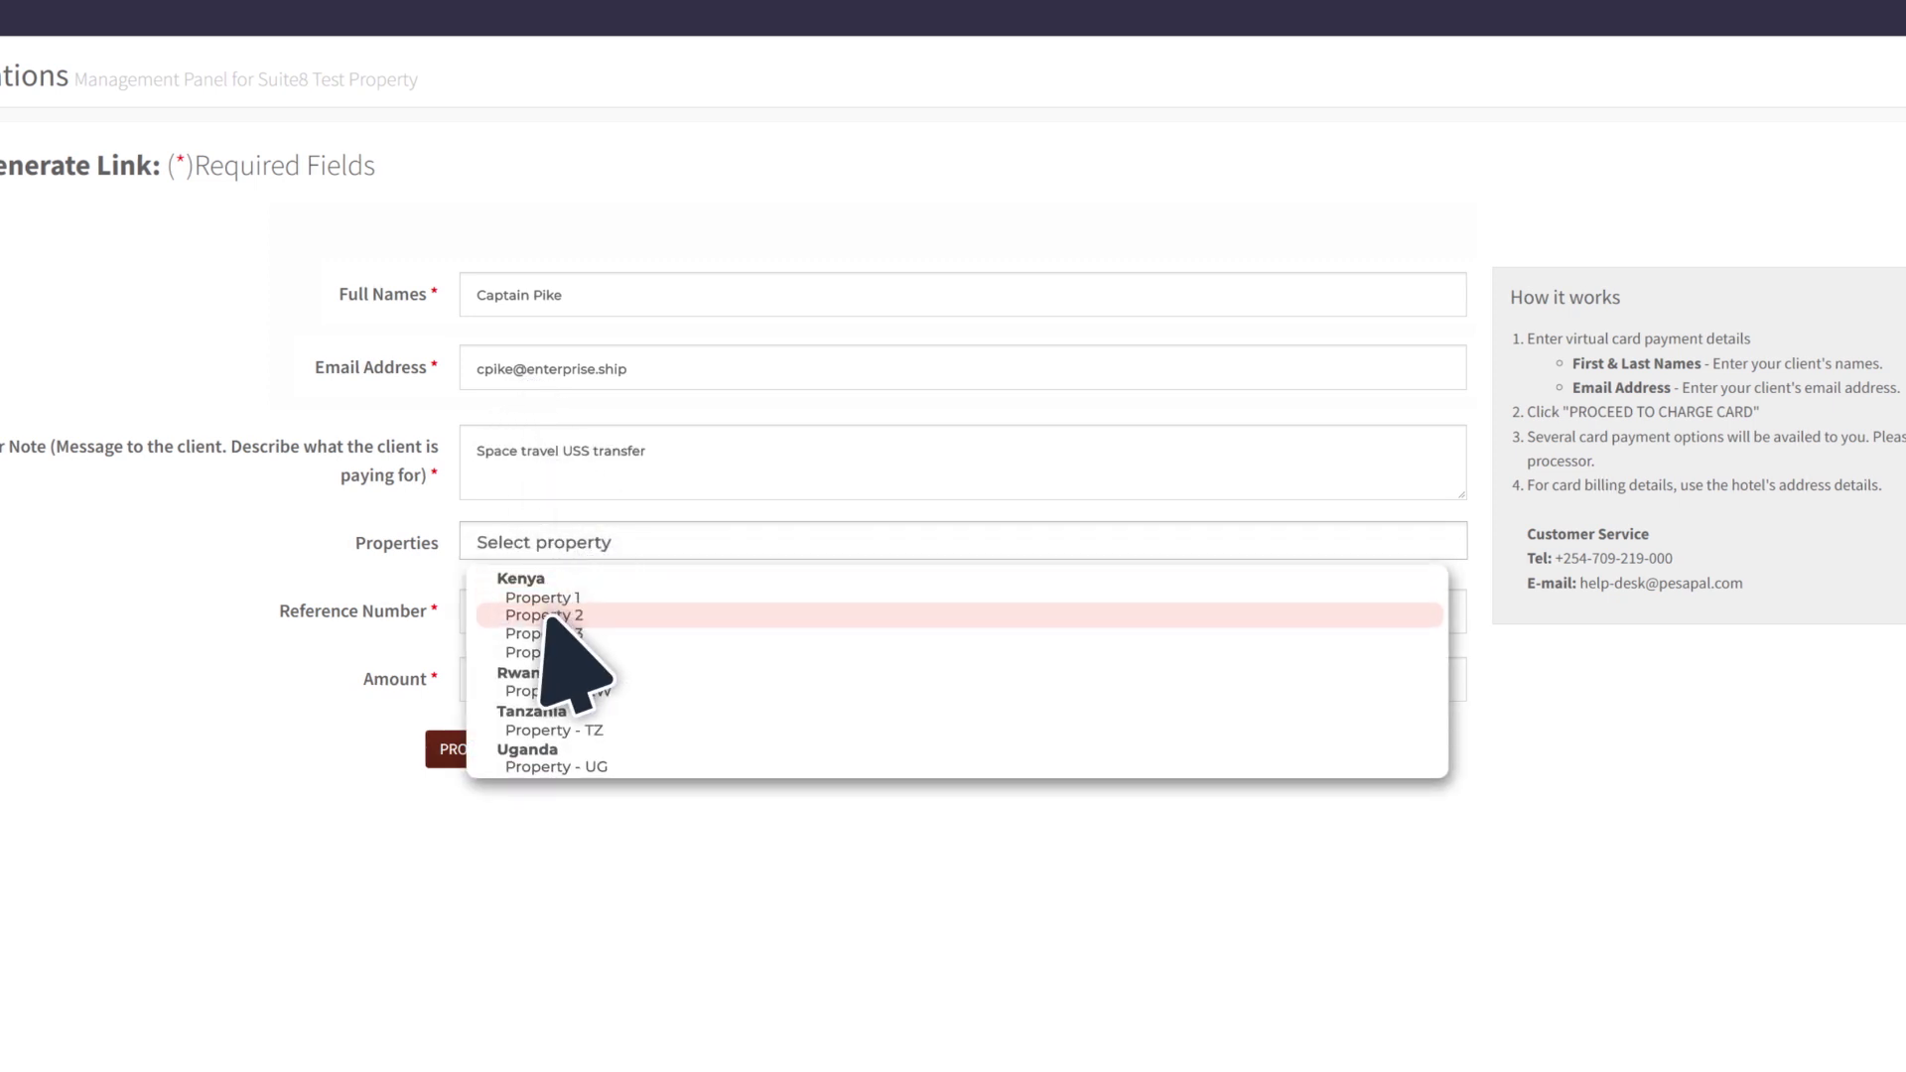
{"action": "left_click", "coordinate": [547, 611]}
{"action": "left_click", "coordinate": [562, 613]}
{"action": "type", "text": "12345"}
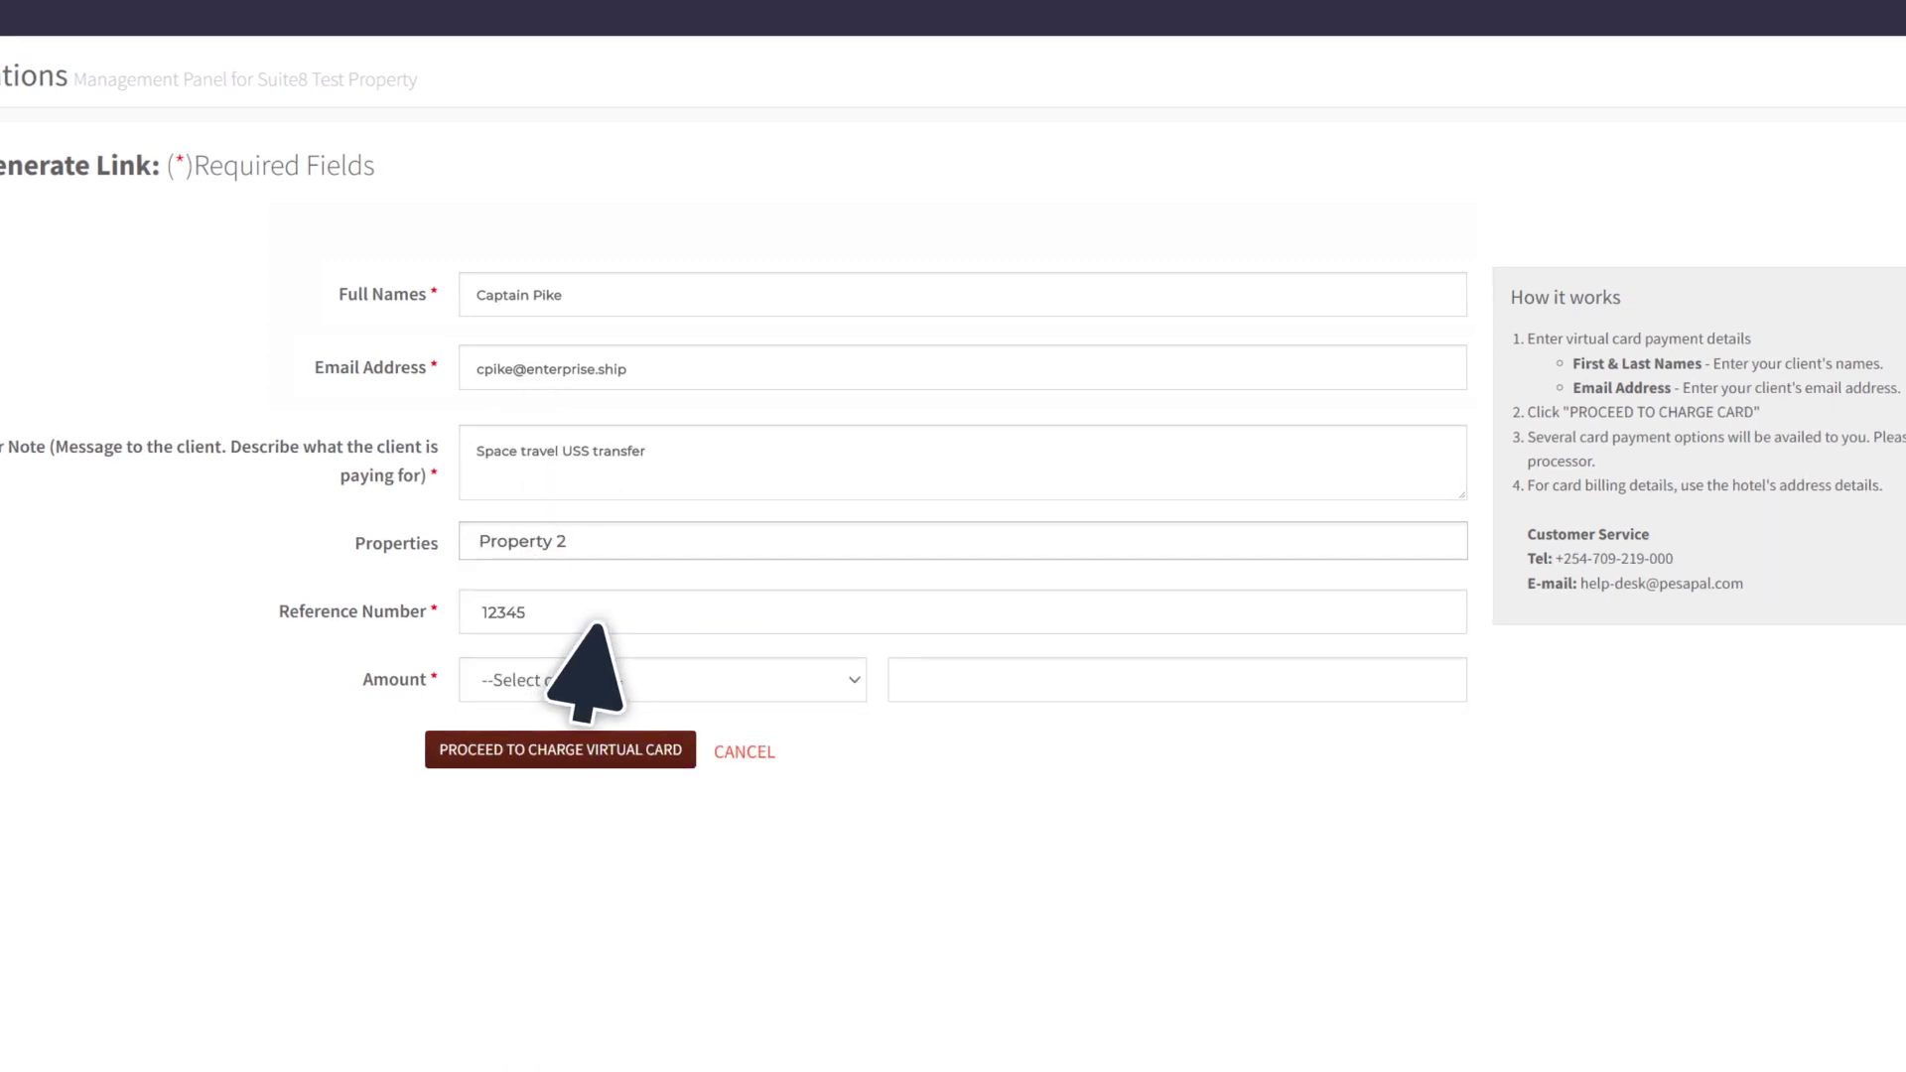
{"action": "left_click", "coordinate": [567, 679]}
{"action": "left_click", "coordinate": [507, 704]}
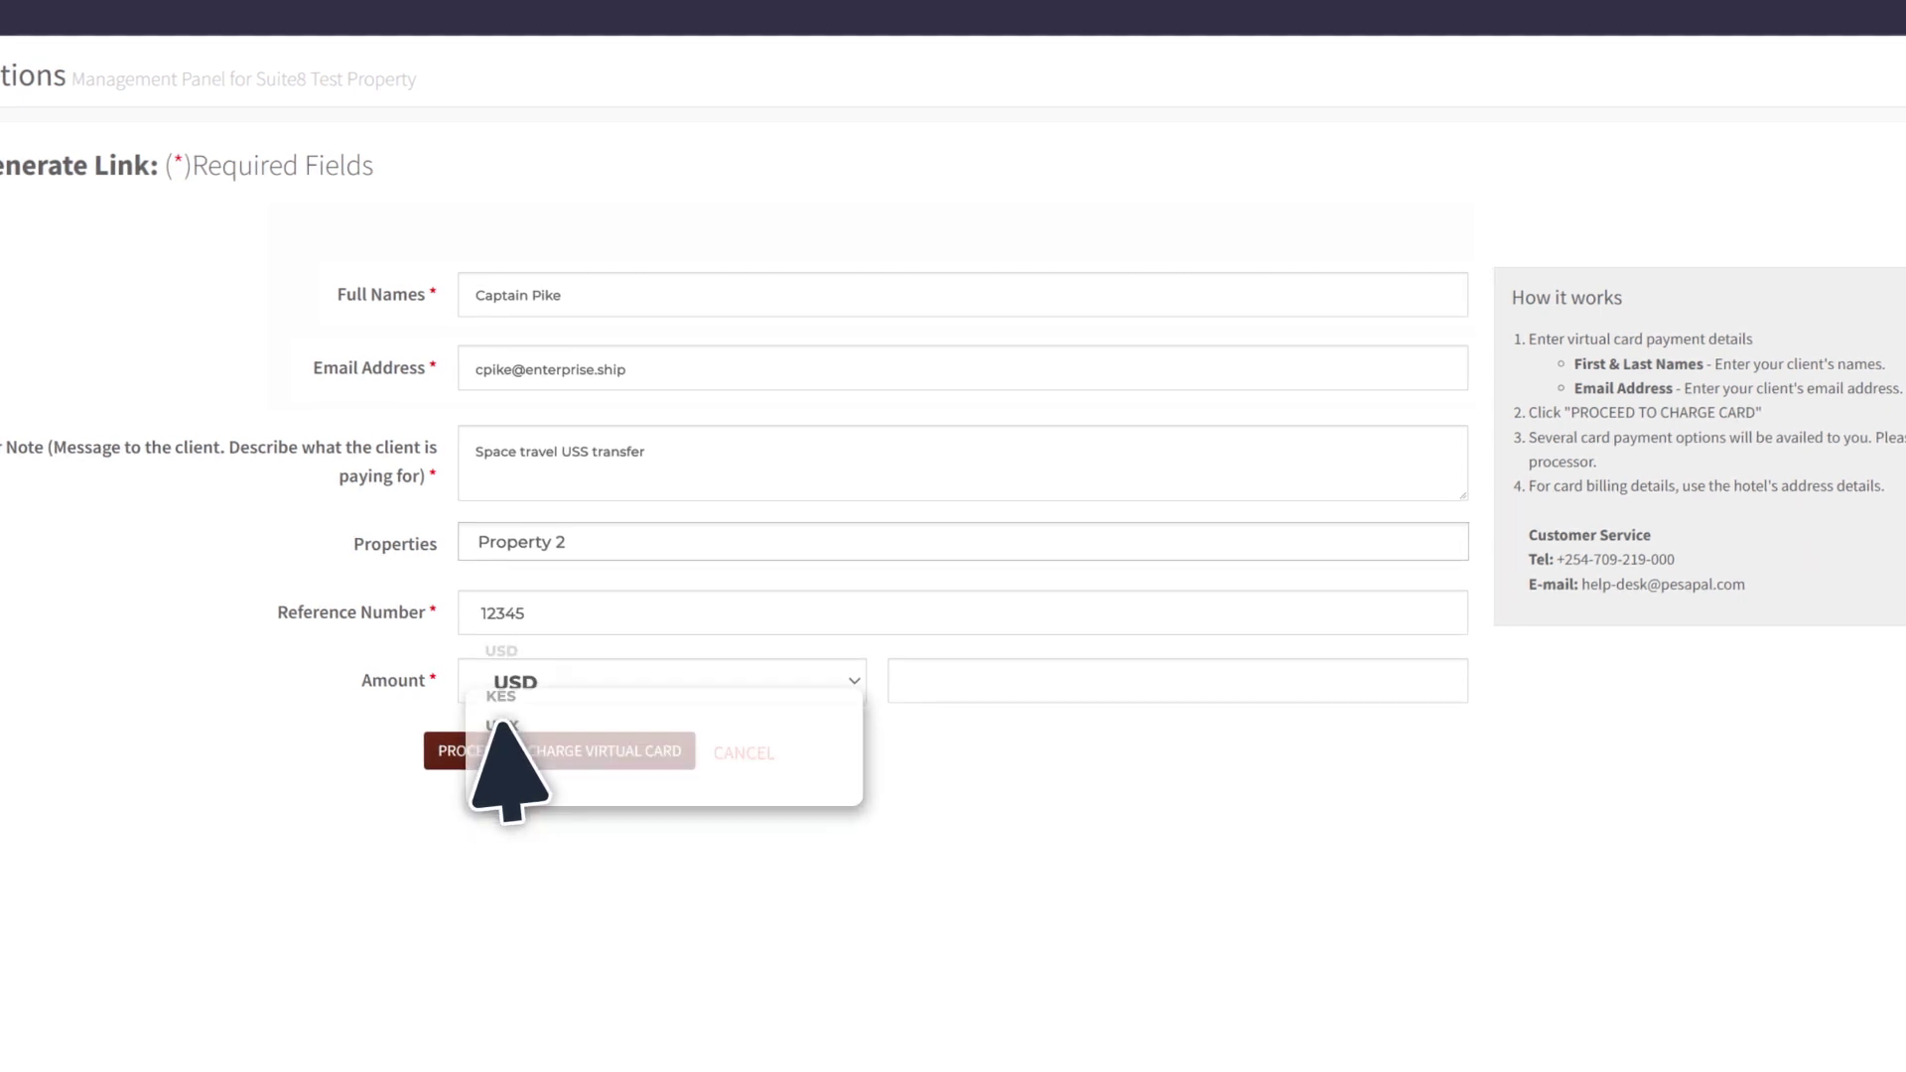
{"action": "left_click", "coordinate": [953, 681]}
{"action": "type", "text": "2900.99"}
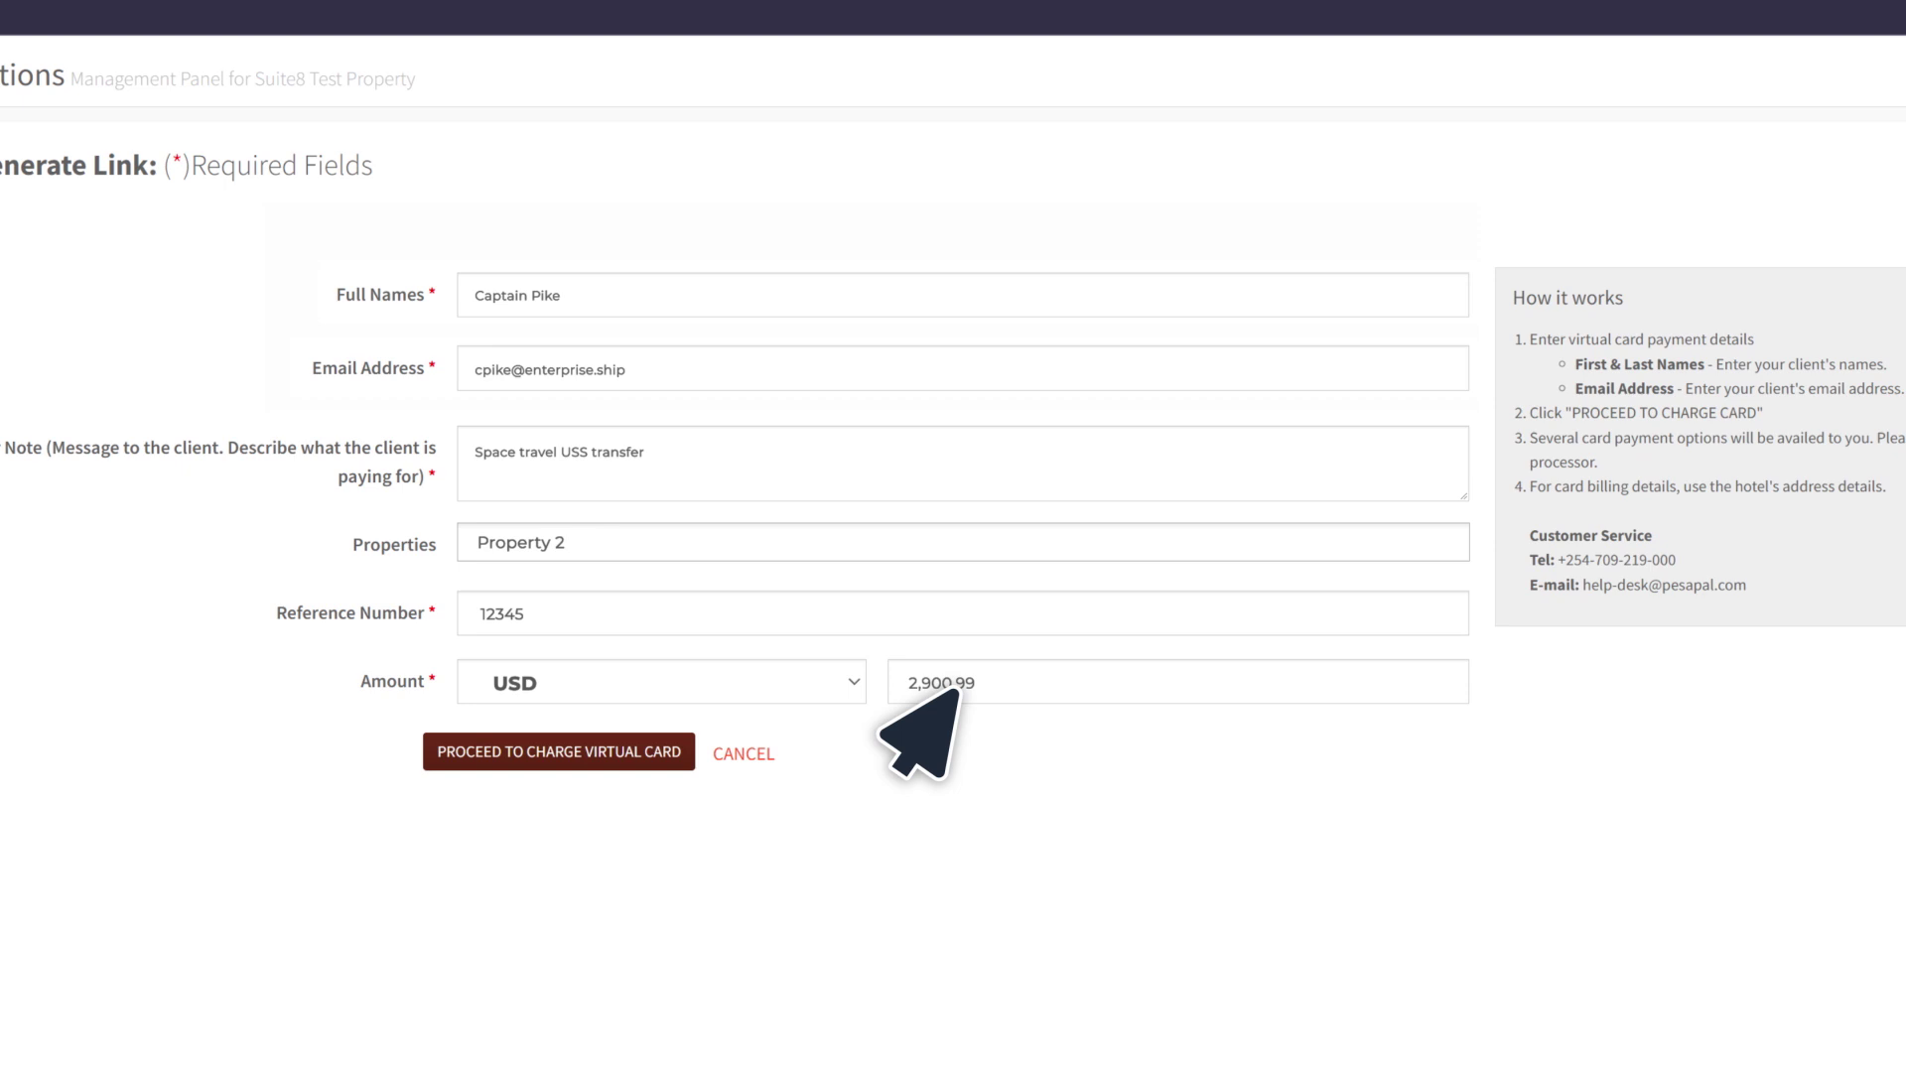
Step: Submit the charge form to open the Virtual Card Portal for USD 2,900.99
{"action": "left_click", "coordinate": [566, 751]}
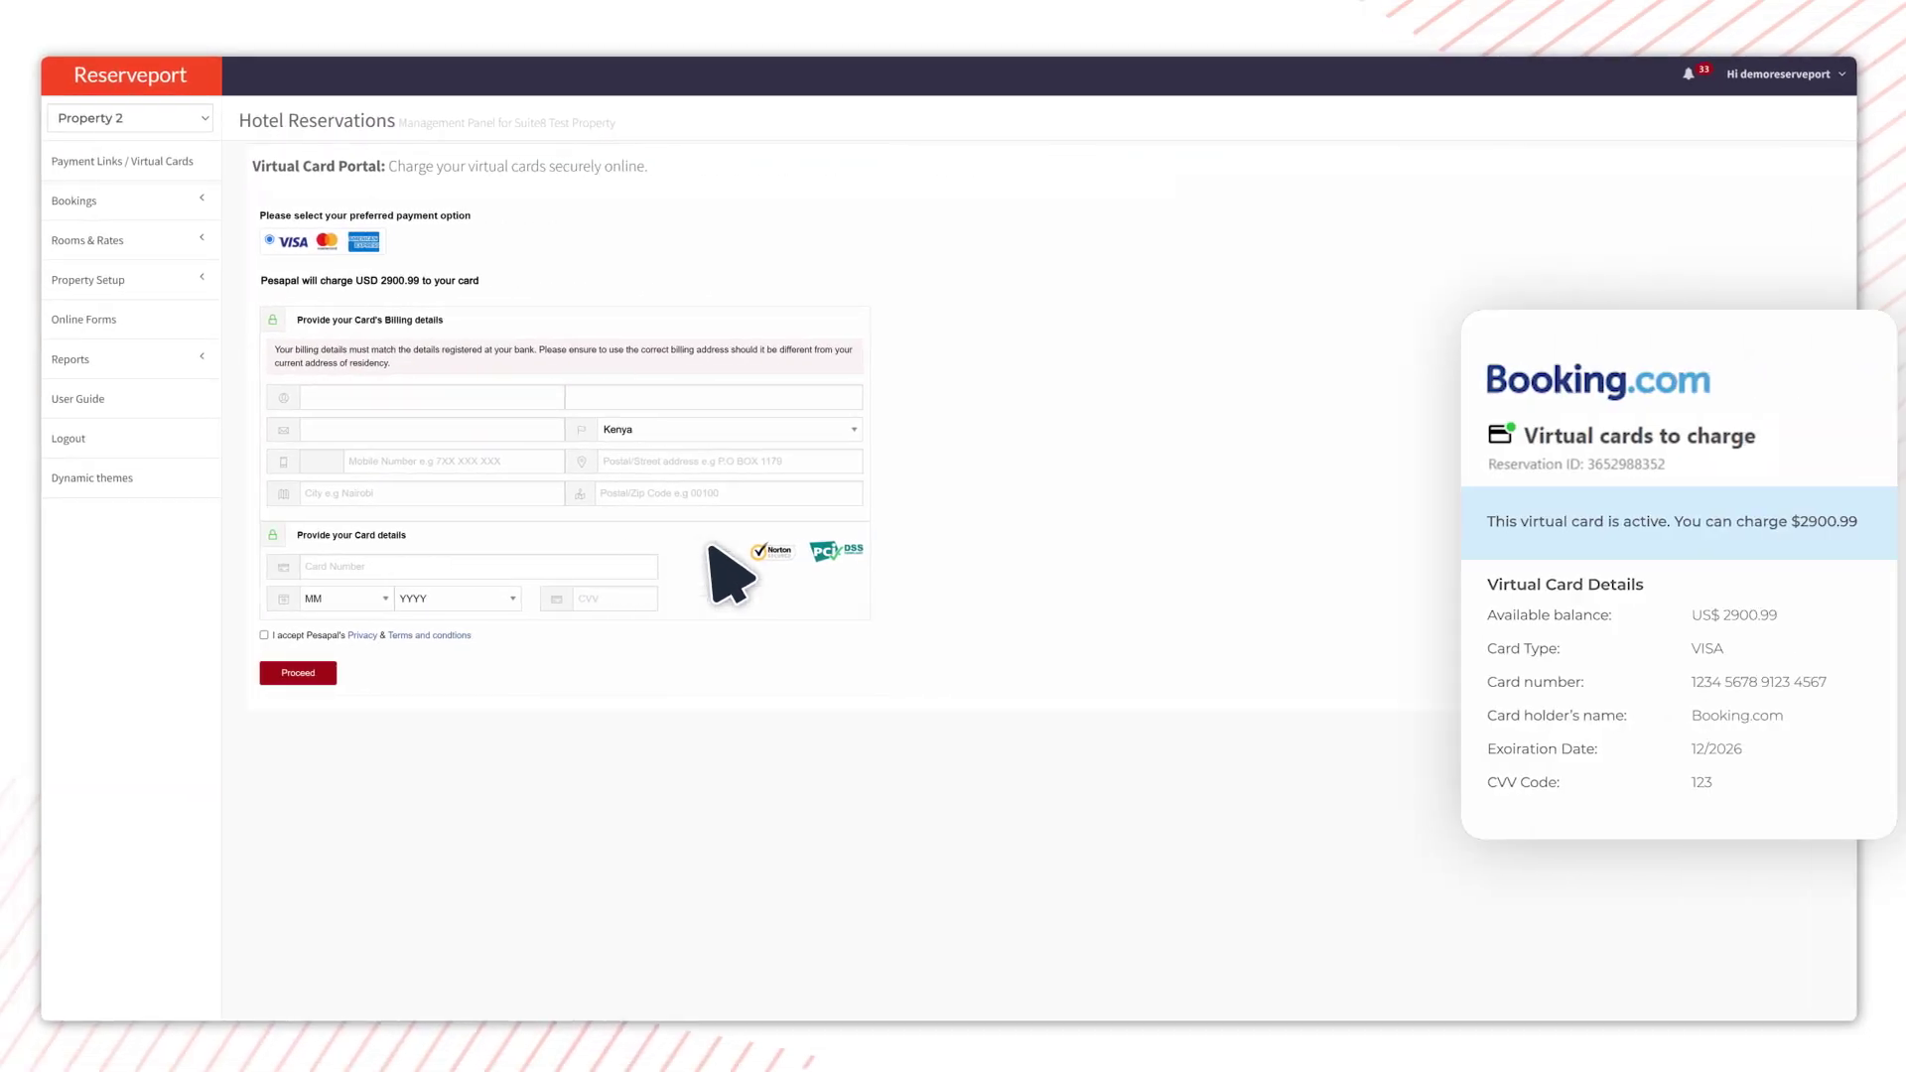